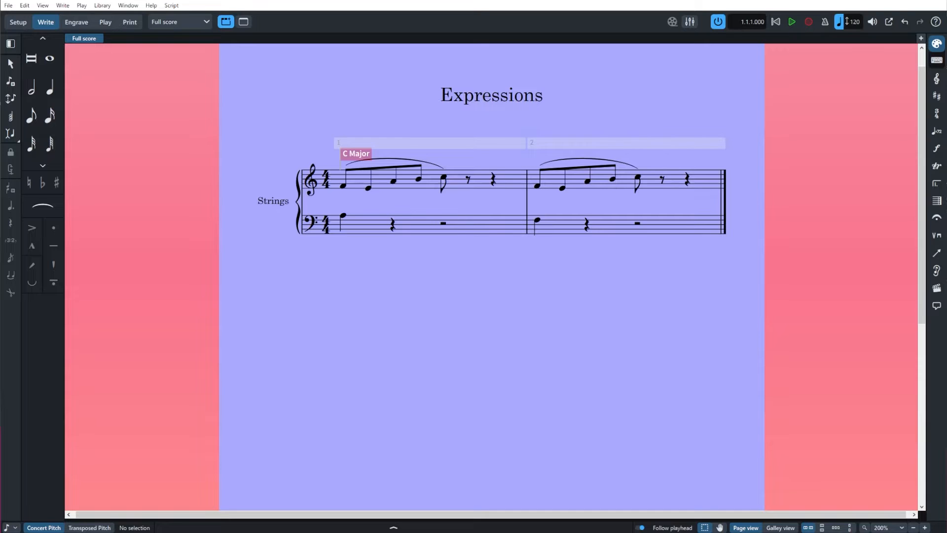
# Add the dynamic "p dolce" to the first treble note of bar 1.
pyautogui.click(343, 186)
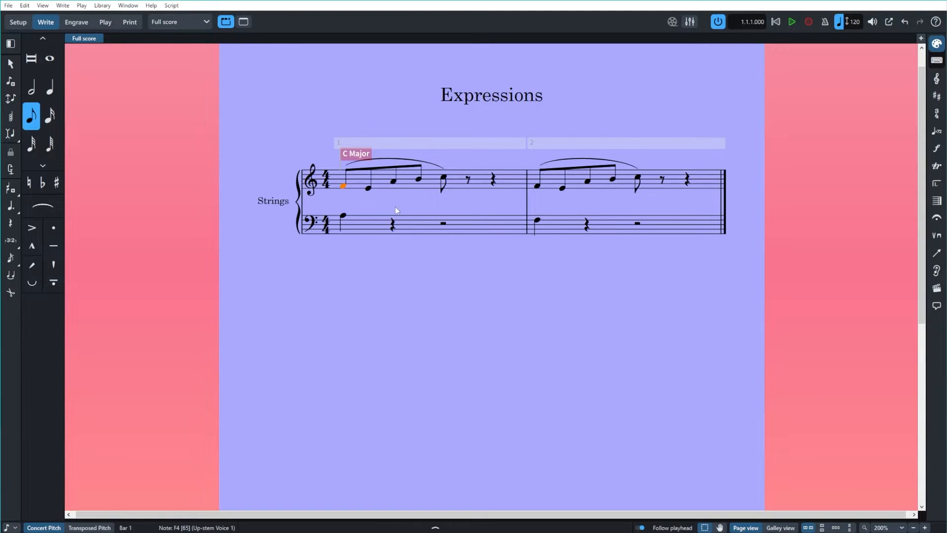
pyautogui.hotkey('shift', 'd')
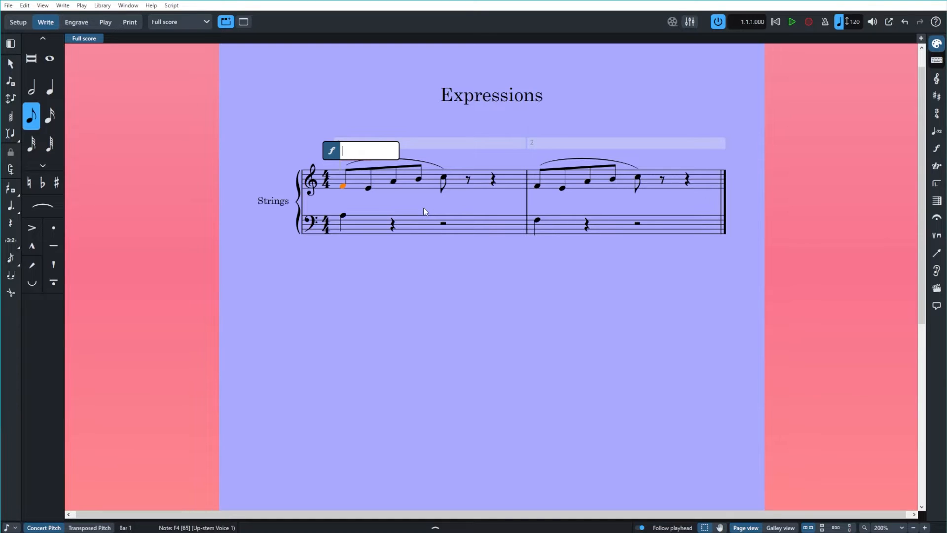
pyautogui.write('p dp')
pyautogui.press('BackSpace')
pyautogui.write('olce')
pyautogui.press('Return')
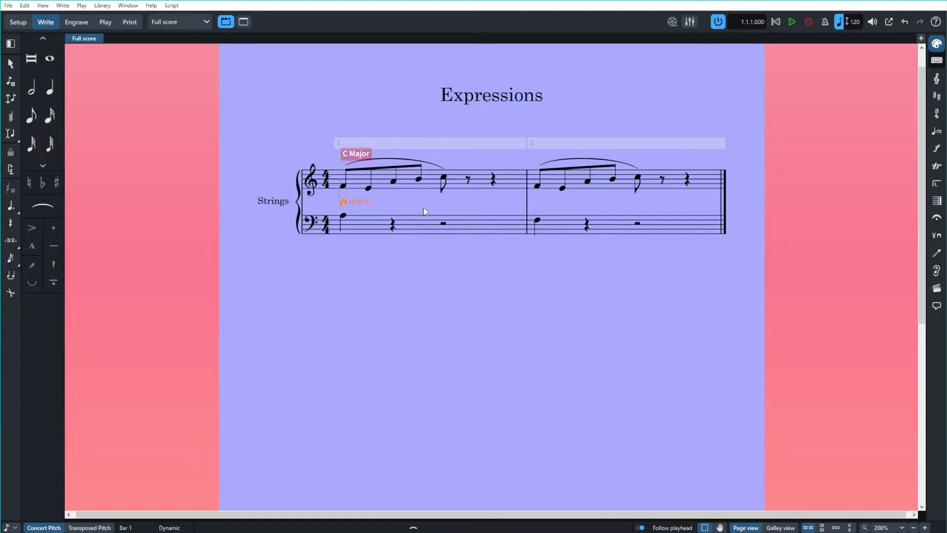
pyautogui.click(444, 177)
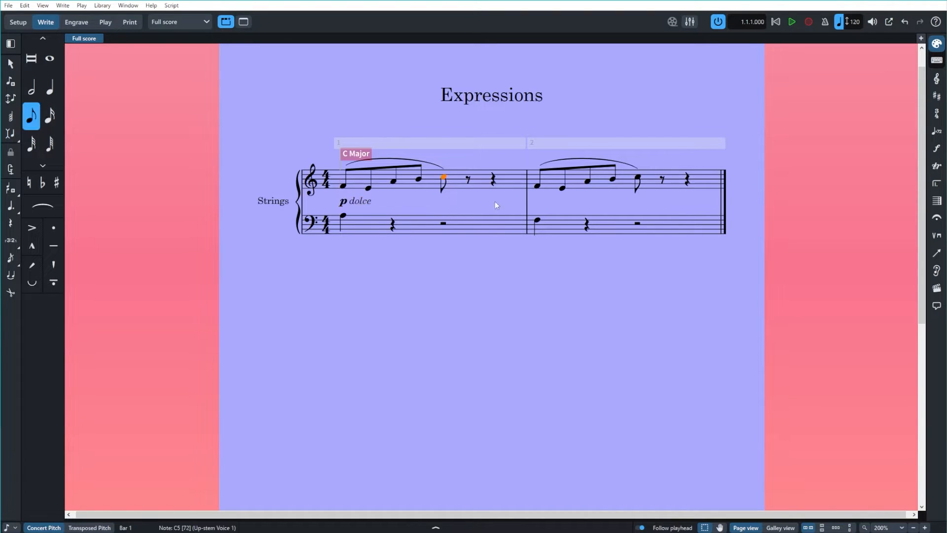
pyautogui.hotkey('shift', 'e')
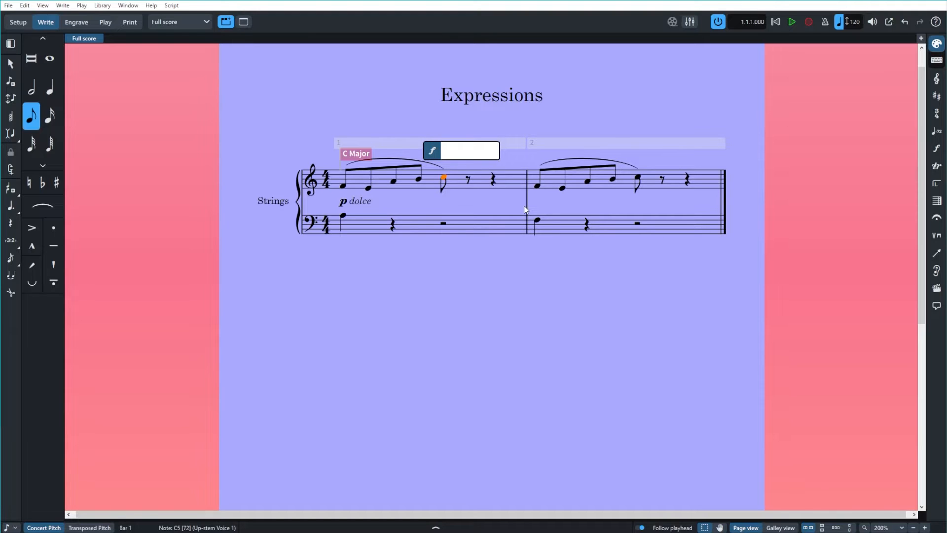
pyautogui.write('dolce')
pyautogui.press('Escape')
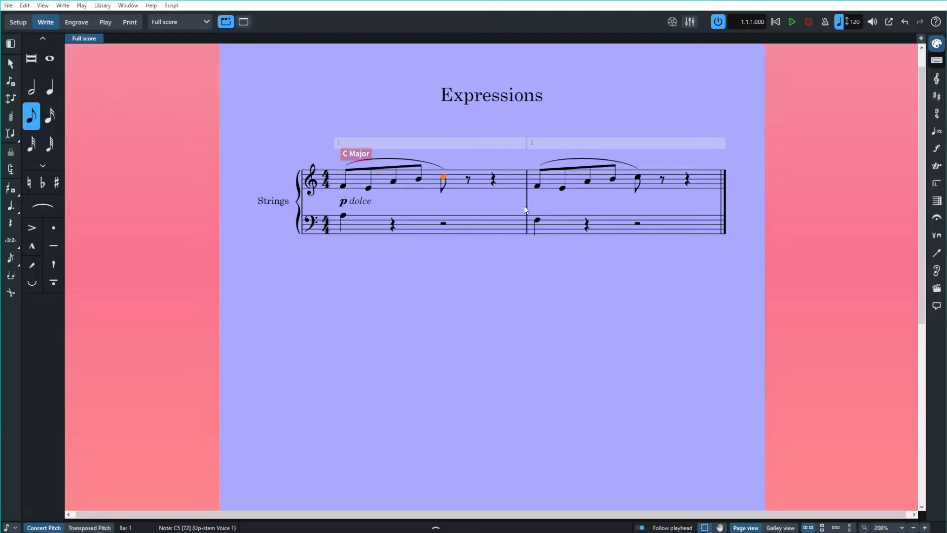
# Add the dynamic "p dolce" at the fifth treble note of bar 1 and hide its intensity marking.
pyautogui.hotkey('shift', 'd')
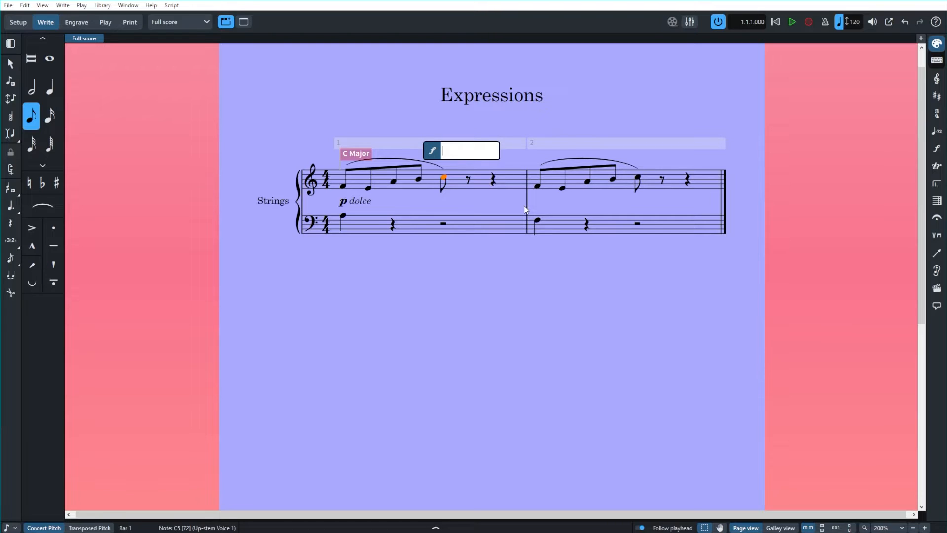
pyautogui.write('p dolce')
pyautogui.press('Return')
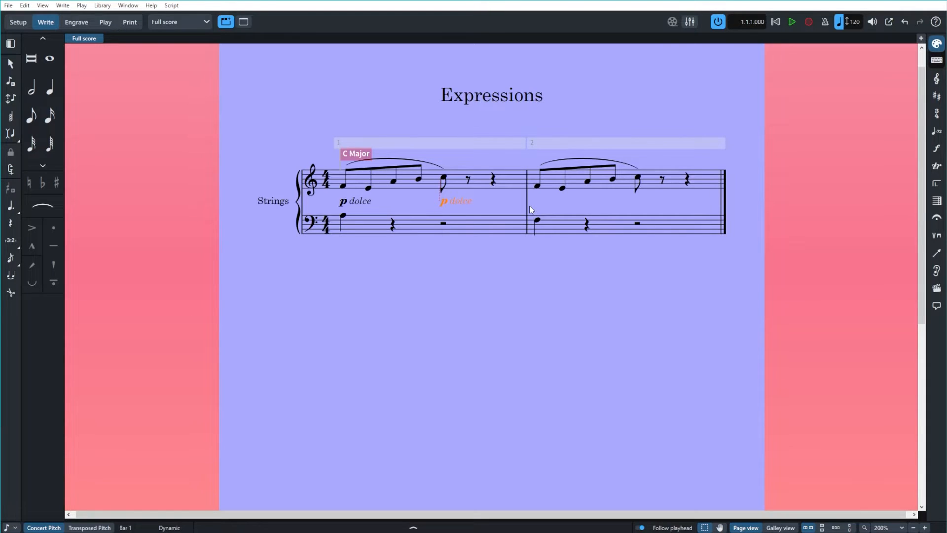
pyautogui.click(478, 527)
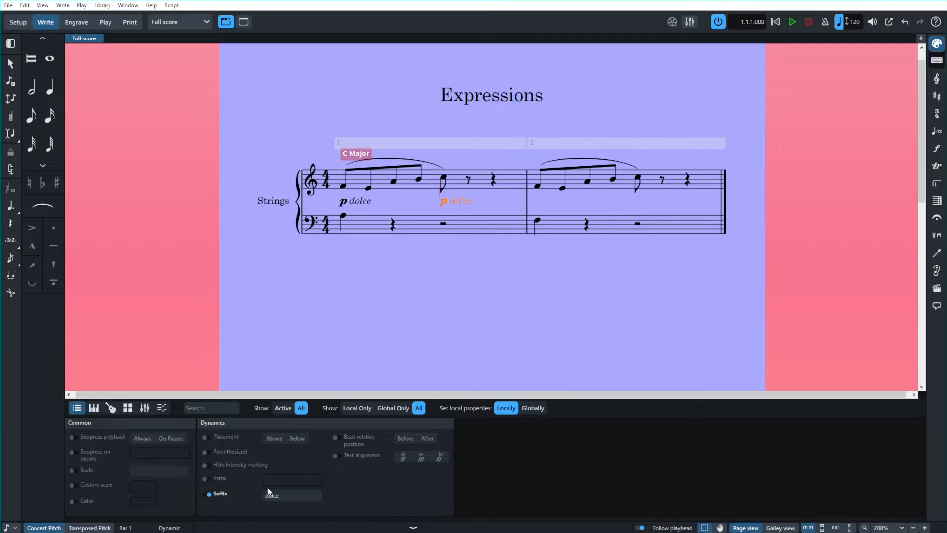
pyautogui.click(240, 465)
# Add the dynamic "f molto espress." to the first treble note of bar 2 and move it over to the second note.
pyautogui.click(537, 187)
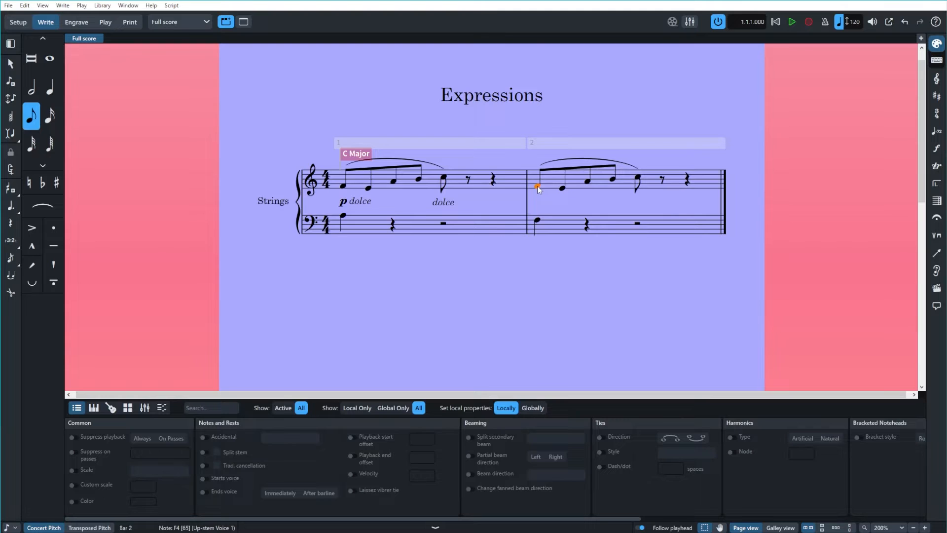
pyautogui.hotkey('shift', 'd')
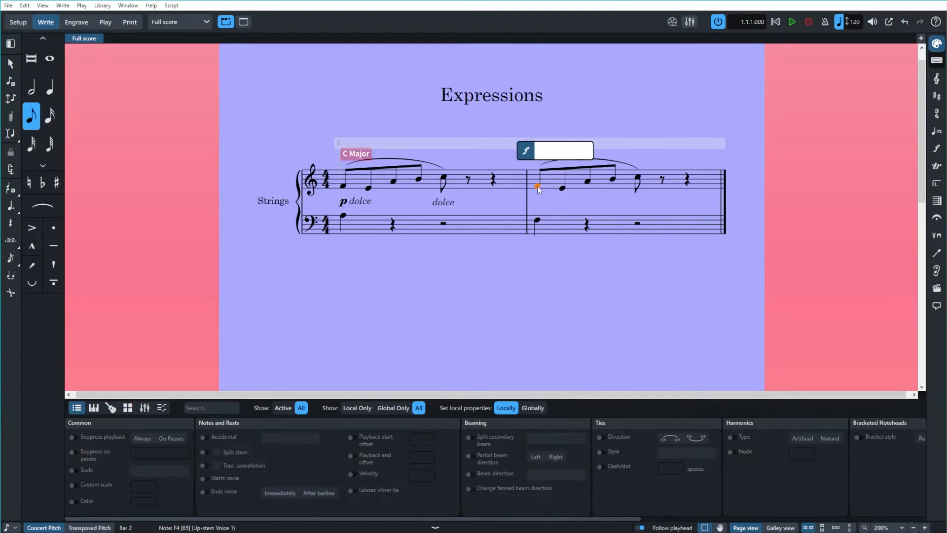
pyautogui.write('molto e')
pyautogui.press('BackSpace')
pyautogui.press('BackSpace')
pyautogui.press('BackSpace')
pyautogui.press('BackSpace')
pyautogui.press('BackSpace')
pyautogui.press('BackSpace')
pyautogui.press('BackSpace')
pyautogui.write('f molto espress.')
pyautogui.press('Return')
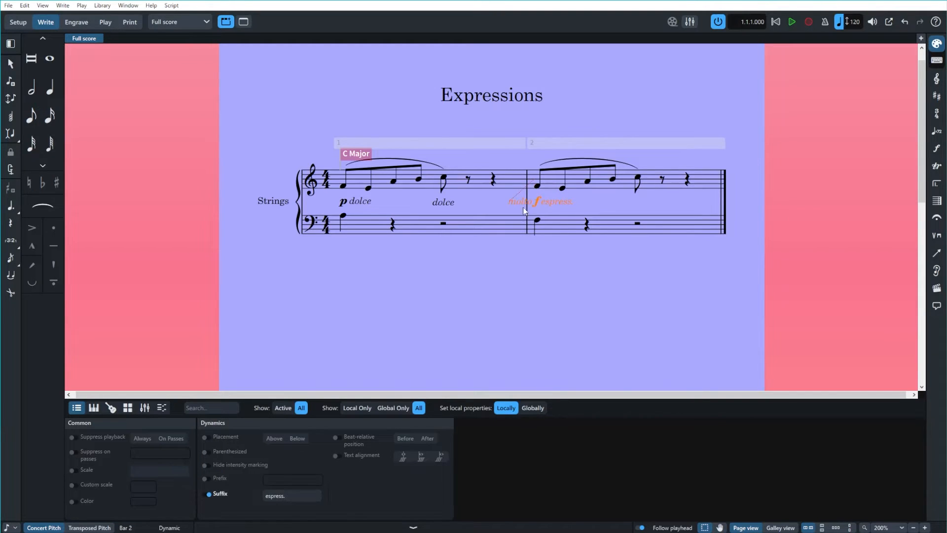
pyautogui.moveTo(550, 202); pyautogui.dragTo(580, 201)
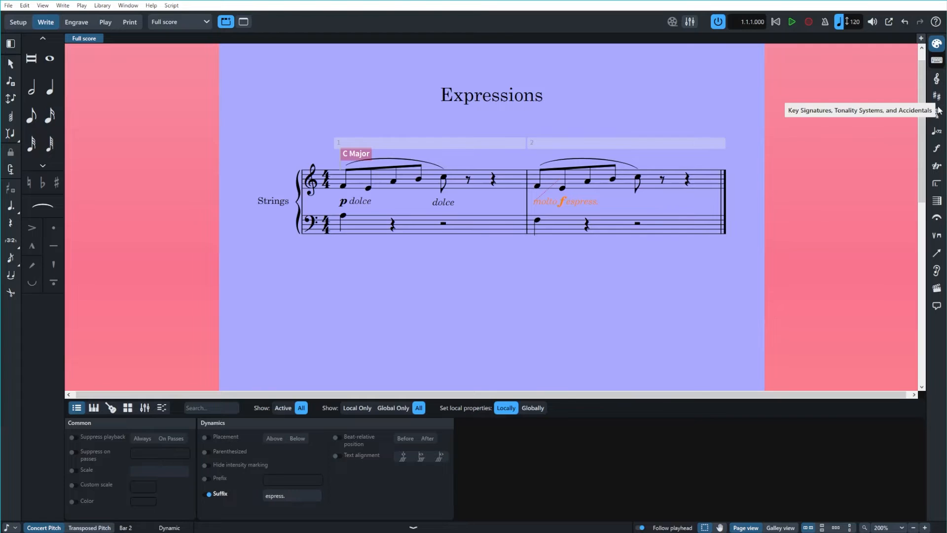
# Try switching the bar 2 dynamic's modifier between molto and più.
pyautogui.click(936, 150)
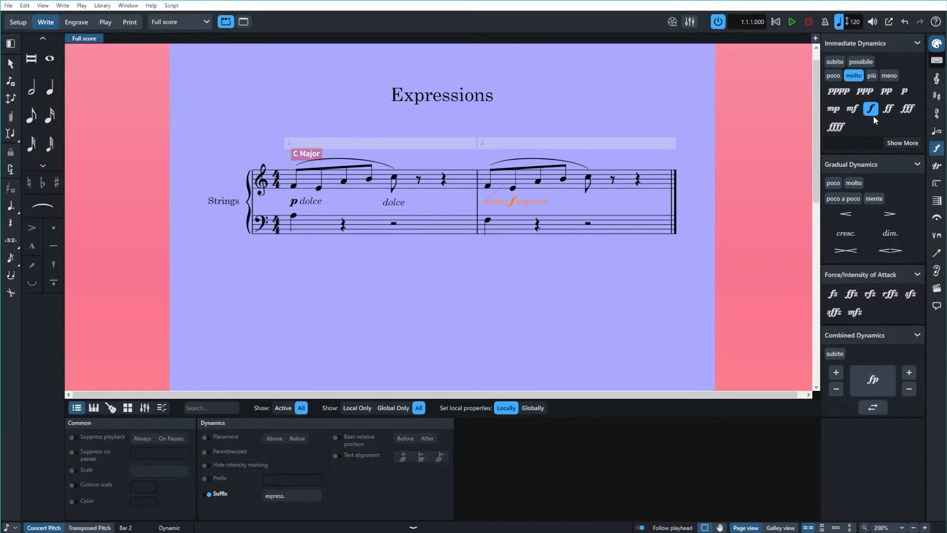
pyautogui.click(856, 76)
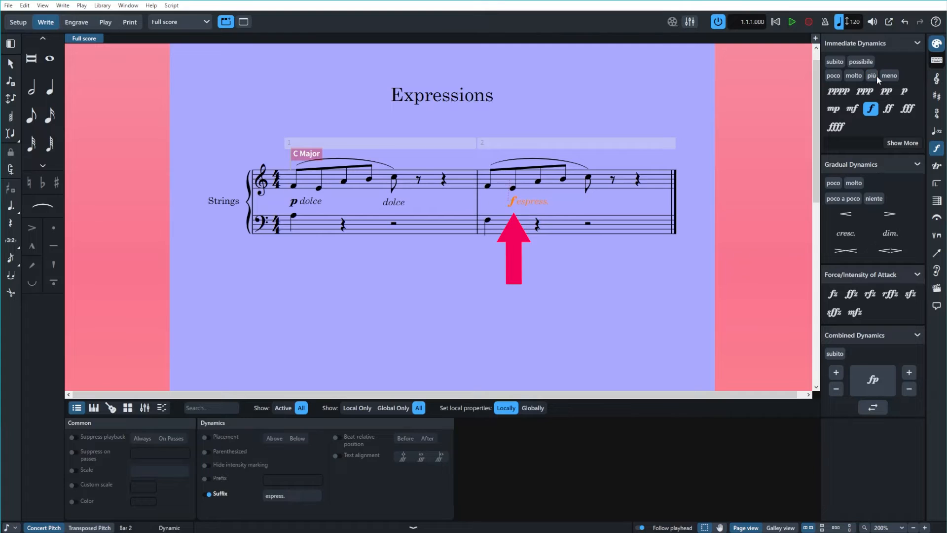
pyautogui.click(871, 77)
pyautogui.click(856, 76)
pyautogui.click(874, 77)
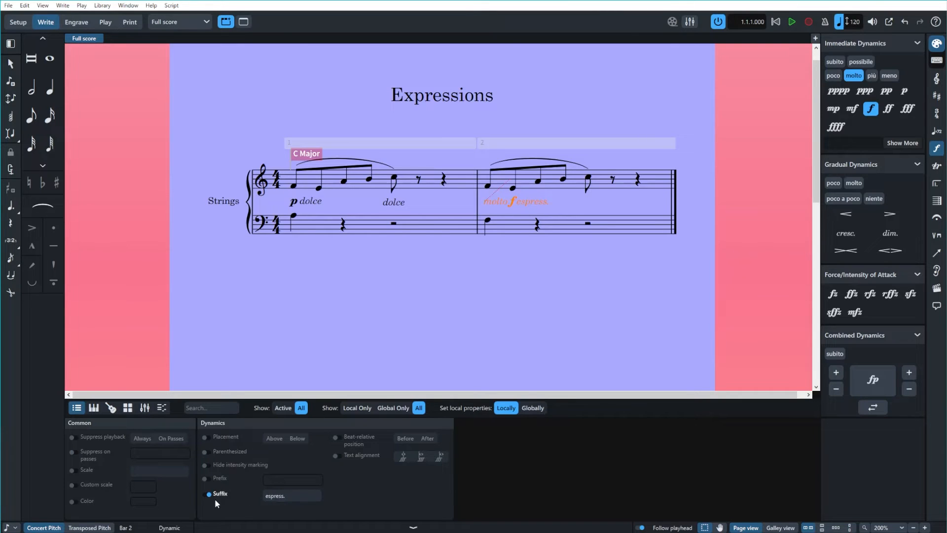
# Set the bar 2 dynamic's suffix to "molto espress." and hide its intensity marking.
pyautogui.click(264, 496)
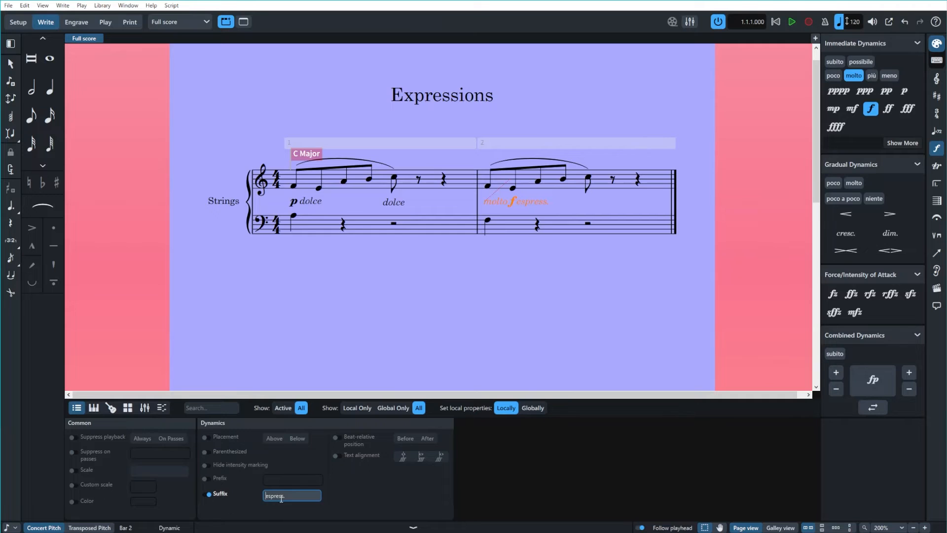
pyautogui.write('molto')
pyautogui.press('Return')
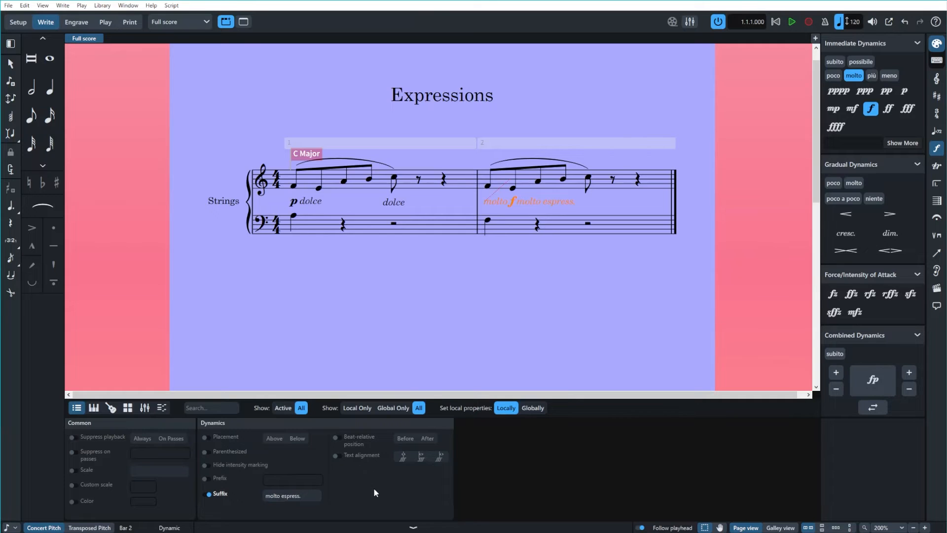
pyautogui.click(206, 466)
pyautogui.click(368, 364)
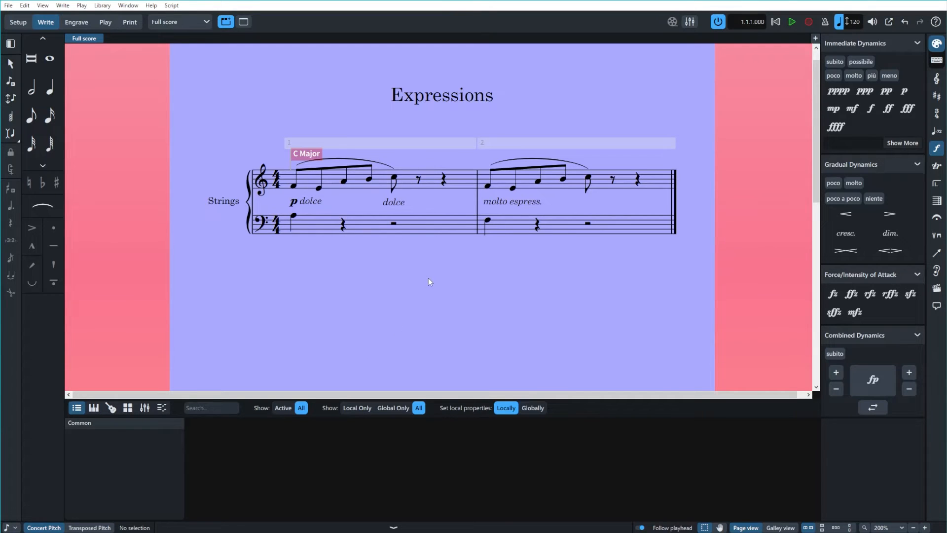
# Add staff text reading "dont forget to subscribe :)" at the treble quarter rest in bar 1.
pyautogui.click(444, 180)
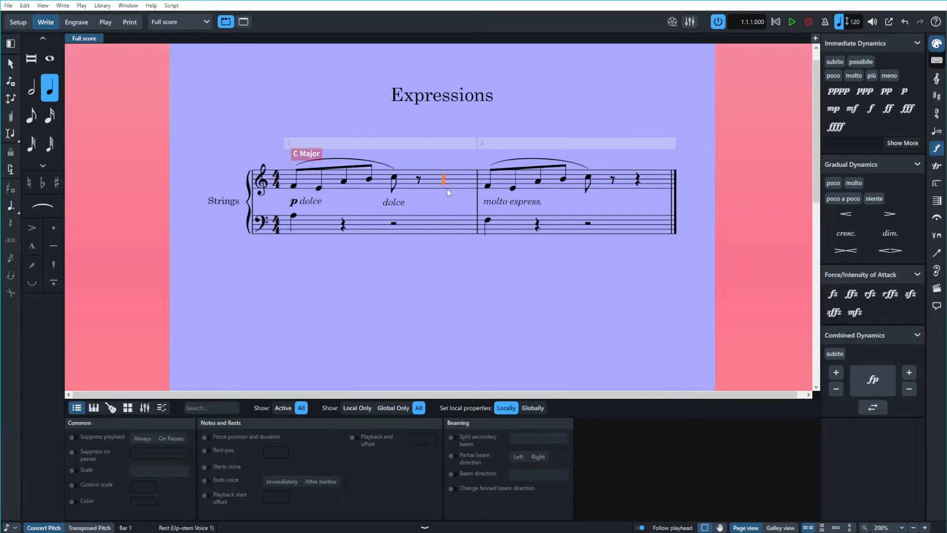
pyautogui.hotkey('shift', 'x')
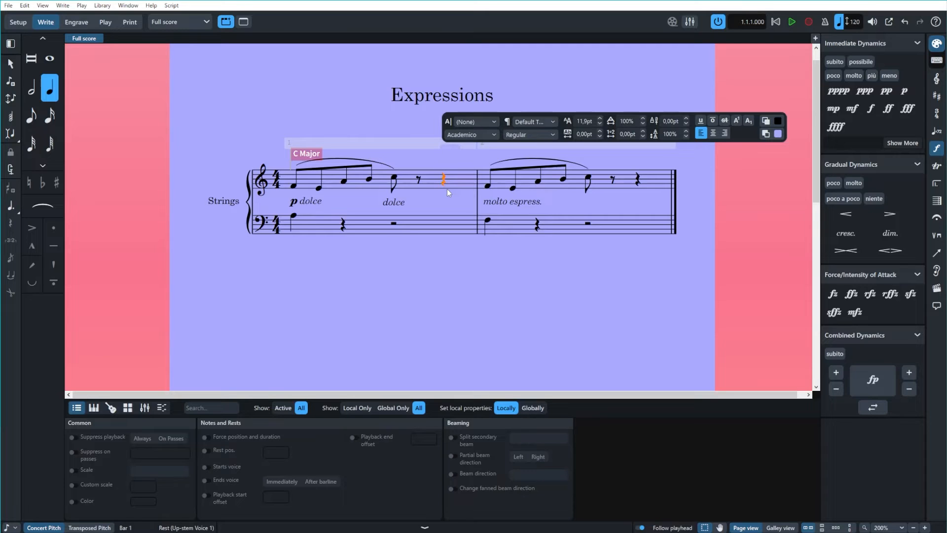
pyautogui.write('dont forget to subscribe')
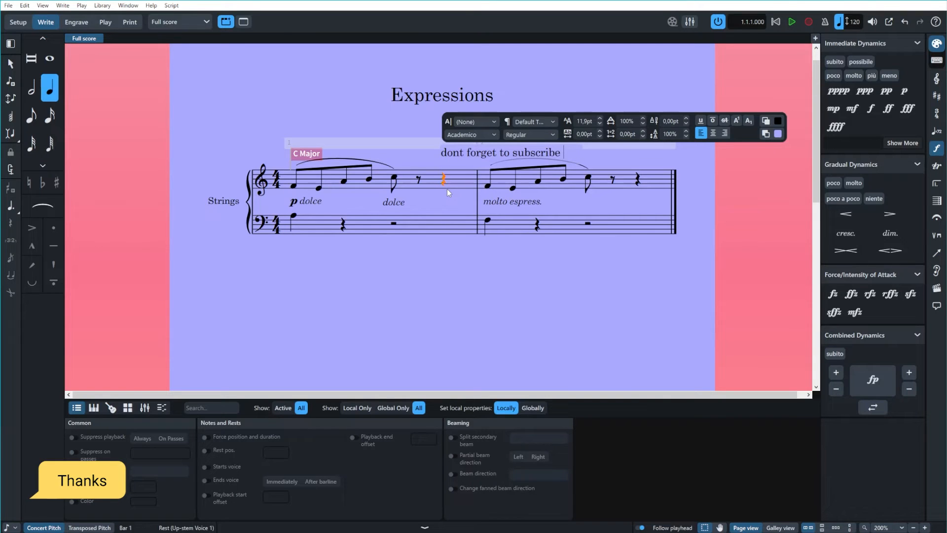
pyautogui.write(' :)')
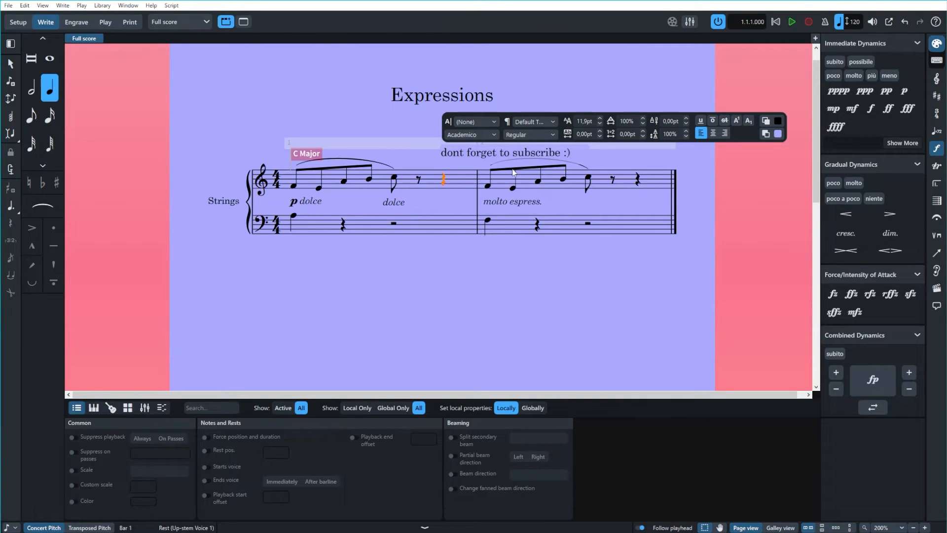
# Format the whole staff text as italic with a font size of 10 pt.
pyautogui.hotkey('ctrl', 'a')
pyautogui.click(540, 134)
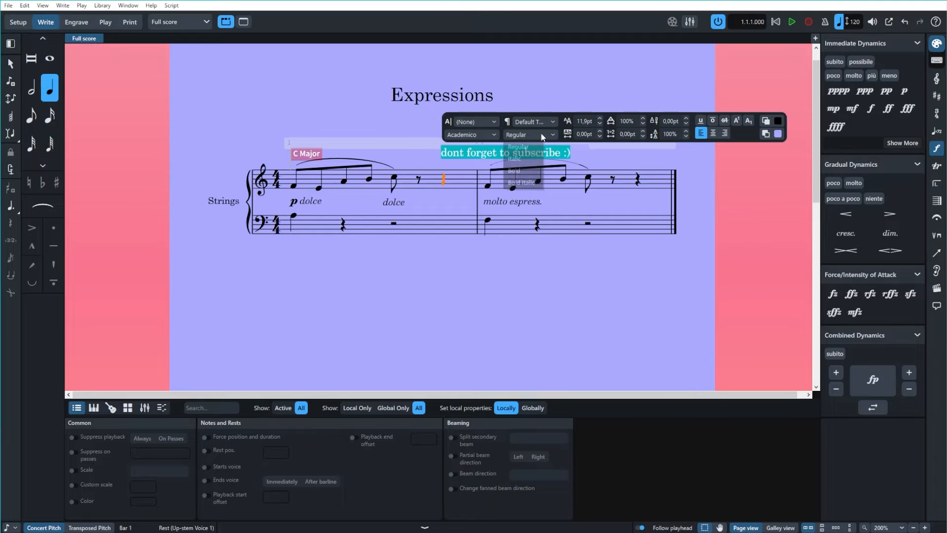
pyautogui.click(530, 158)
pyautogui.click(595, 121)
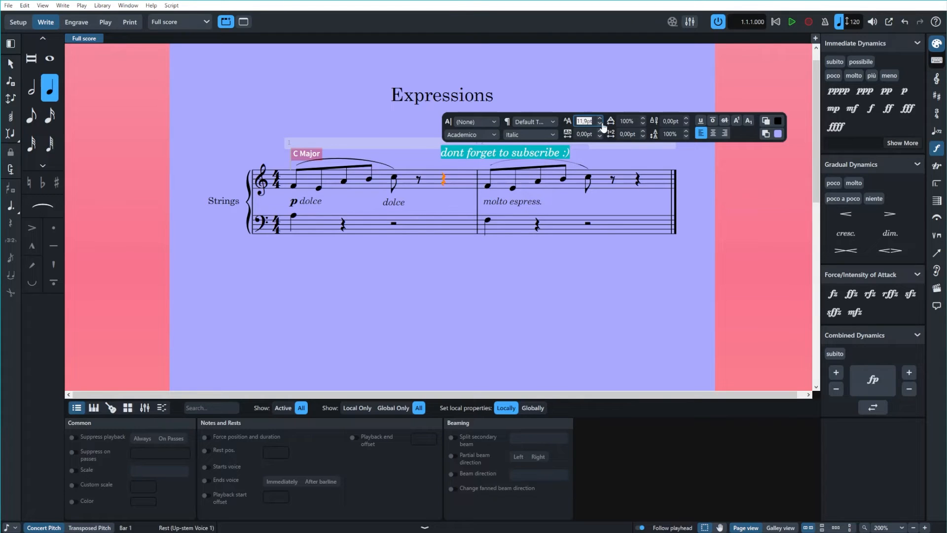
pyautogui.click(600, 123)
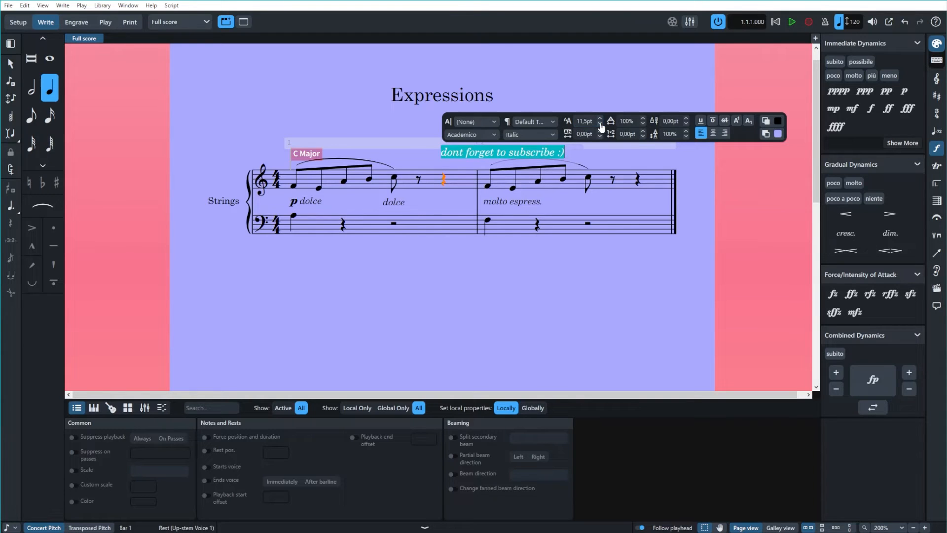
pyautogui.click(599, 124)
pyautogui.click(600, 124)
pyautogui.click(599, 124)
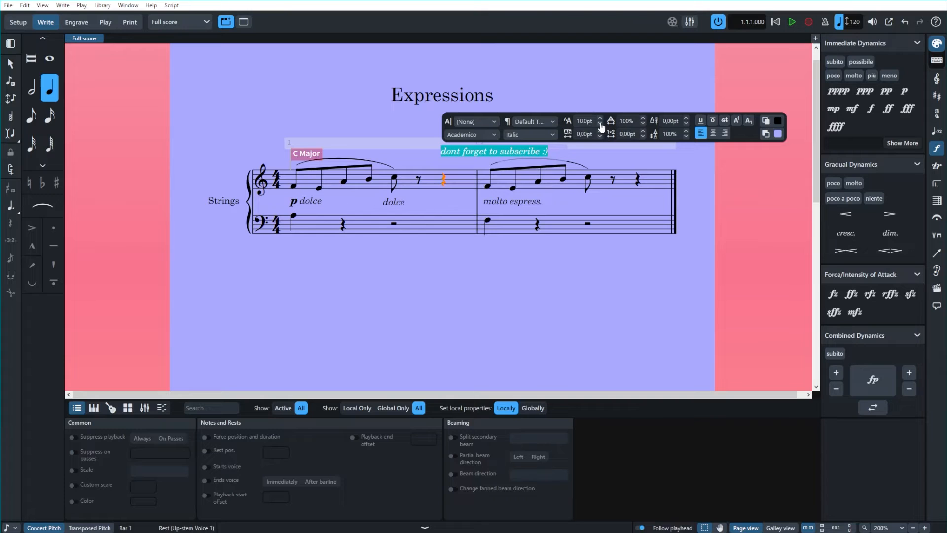
pyautogui.click(475, 262)
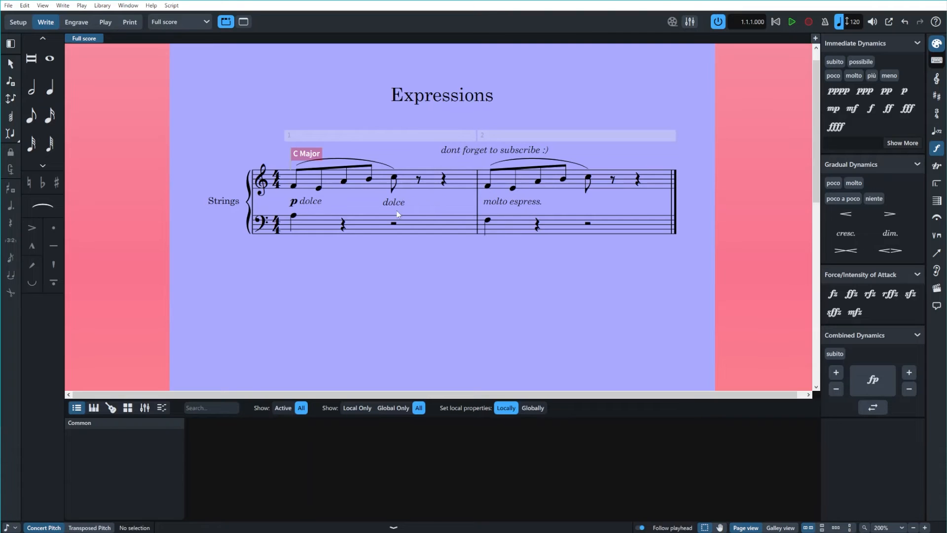
# Replace the wording of the italic staff text with "espress.".
pyautogui.doubleClick(465, 152)
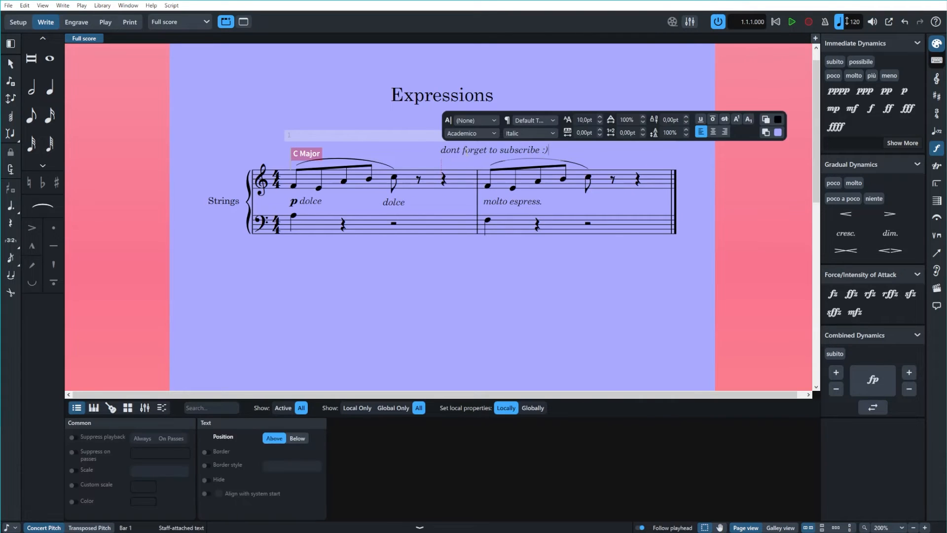
pyautogui.hotkey('ctrl', 'a')
pyautogui.write('espress.')
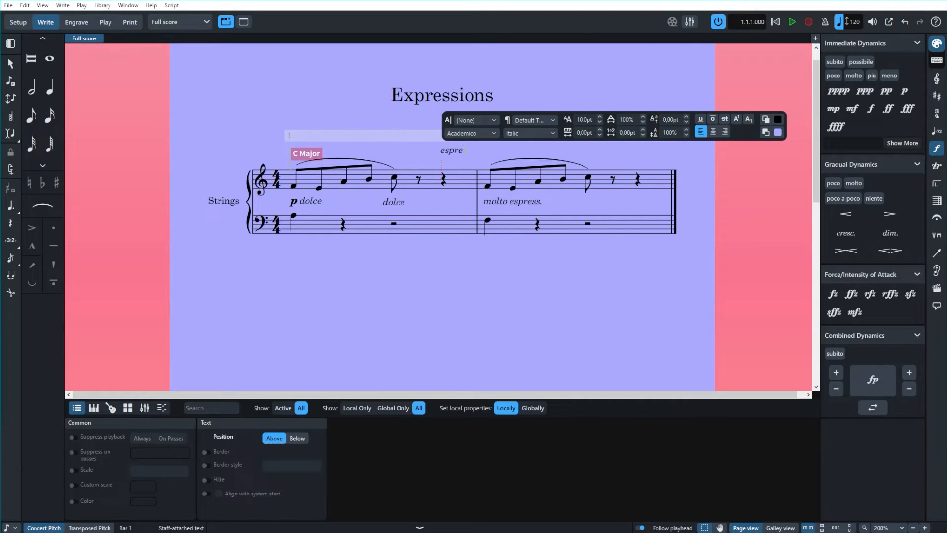
pyautogui.click(489, 286)
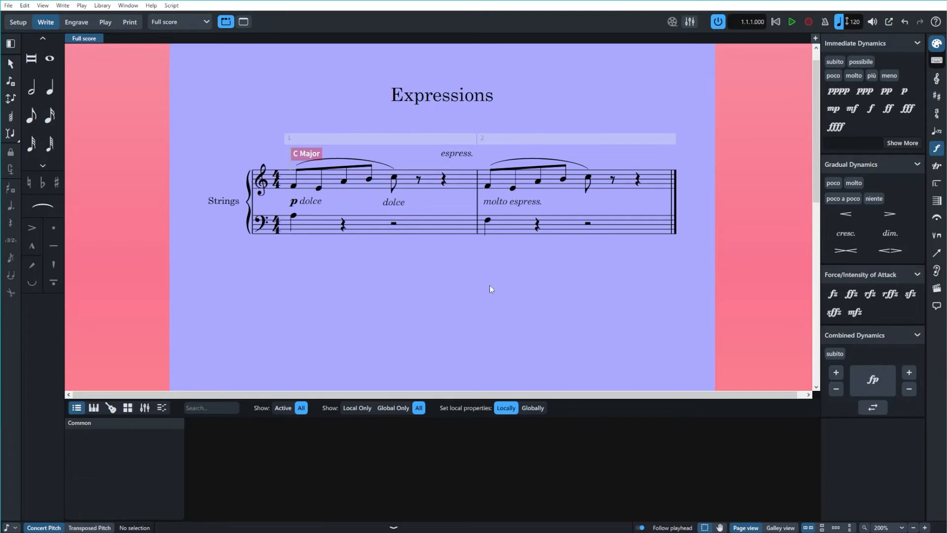
# Position the "espress." staff text below the staff.
pyautogui.click(460, 155)
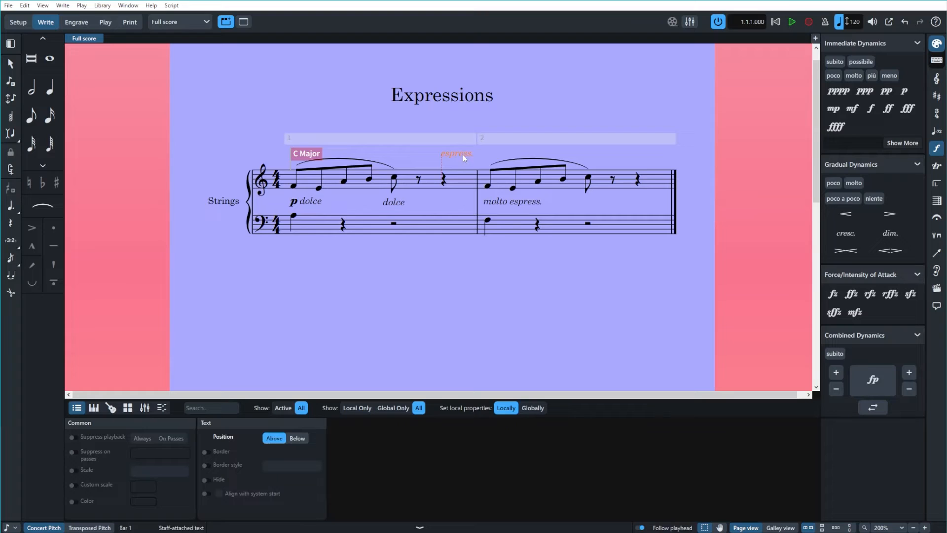
pyautogui.click(297, 439)
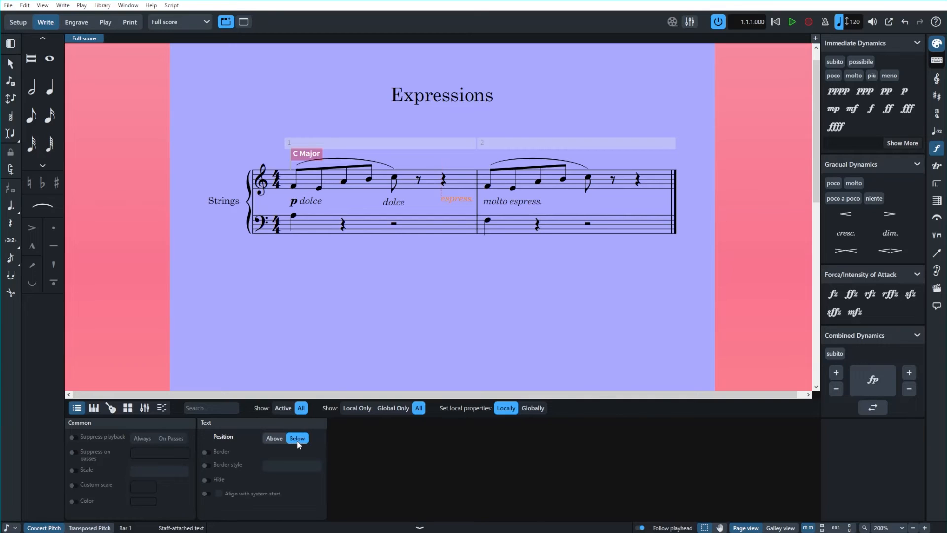
pyautogui.click(425, 268)
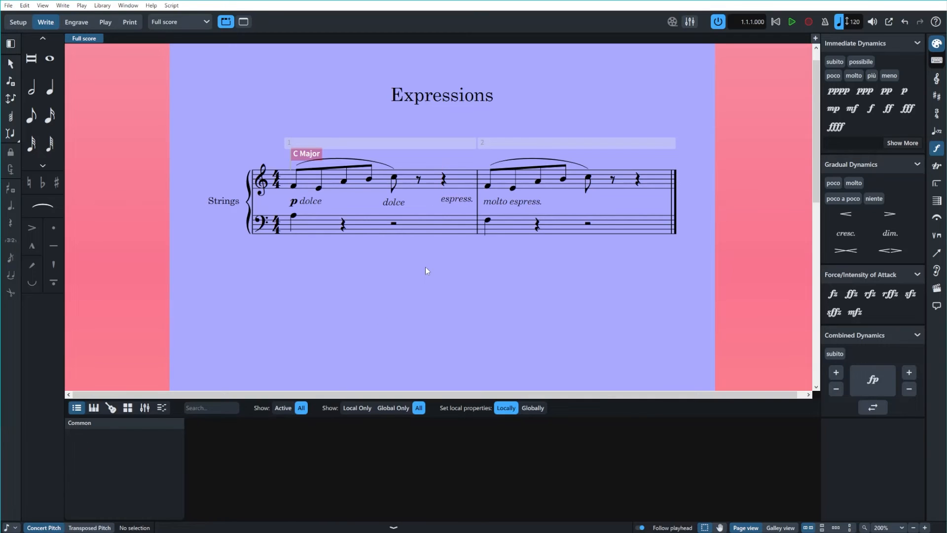
pyautogui.click(450, 200)
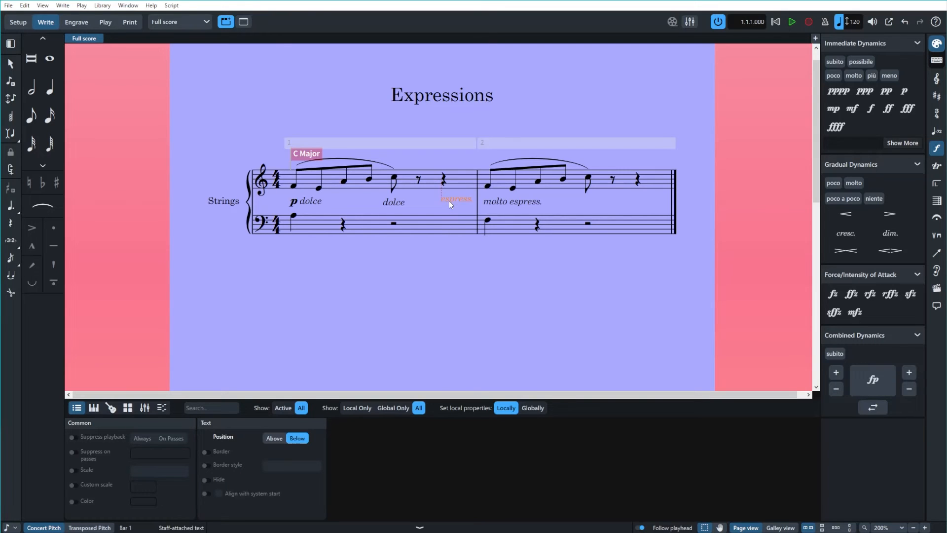
pyautogui.doubleClick(449, 201)
pyautogui.click(459, 269)
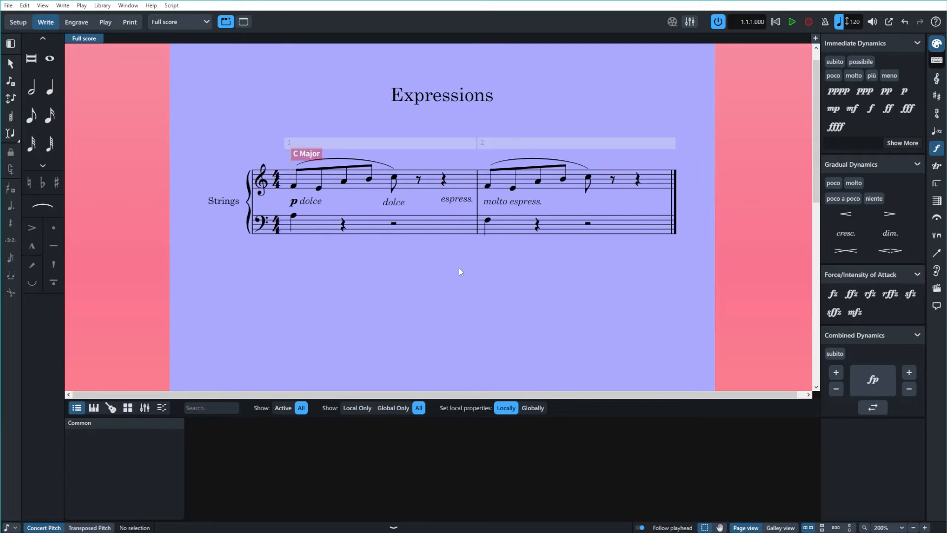
# Copy the "espress." staff text from bar 1 onto the last treble eighth note in bar 2.
pyautogui.click(463, 200)
pyautogui.click(588, 177)
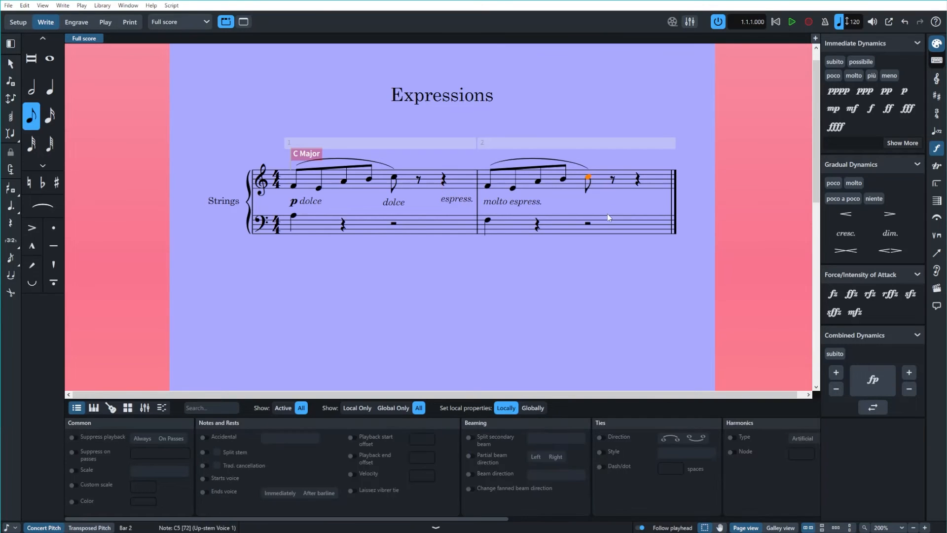
pyautogui.write('espress.')
pyautogui.doubleClick(598, 203)
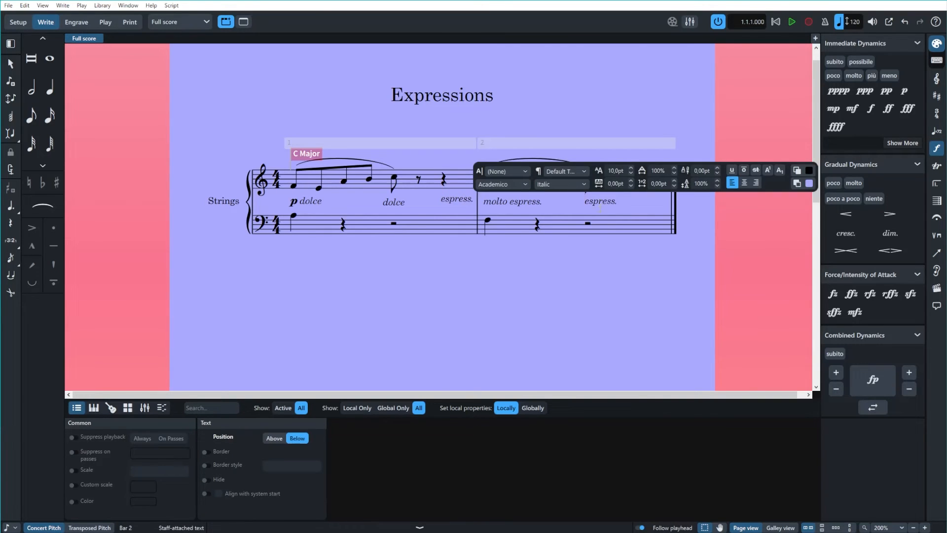
pyautogui.click(599, 254)
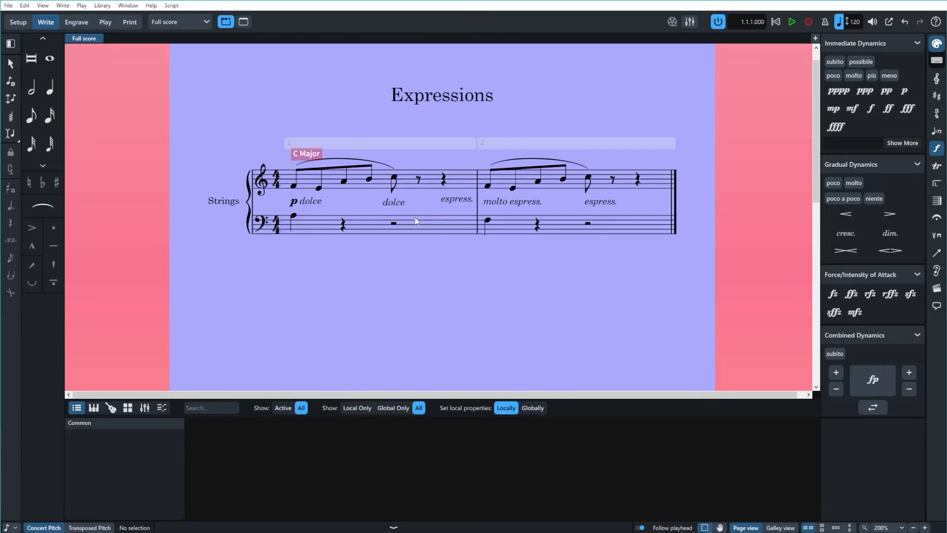
# Create a new paragraph style named "Expressions" in the project's paragraph styles.
pyautogui.click(75, 22)
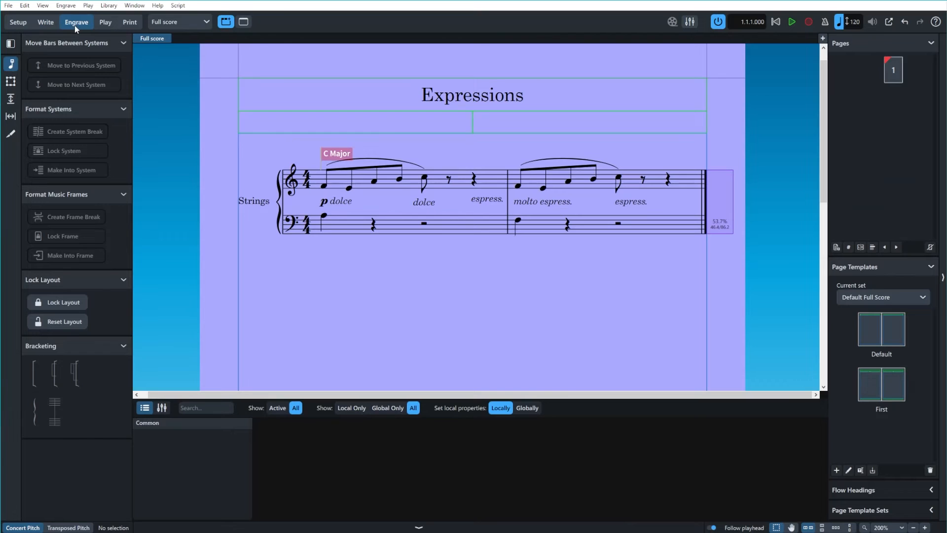
pyautogui.click(107, 6)
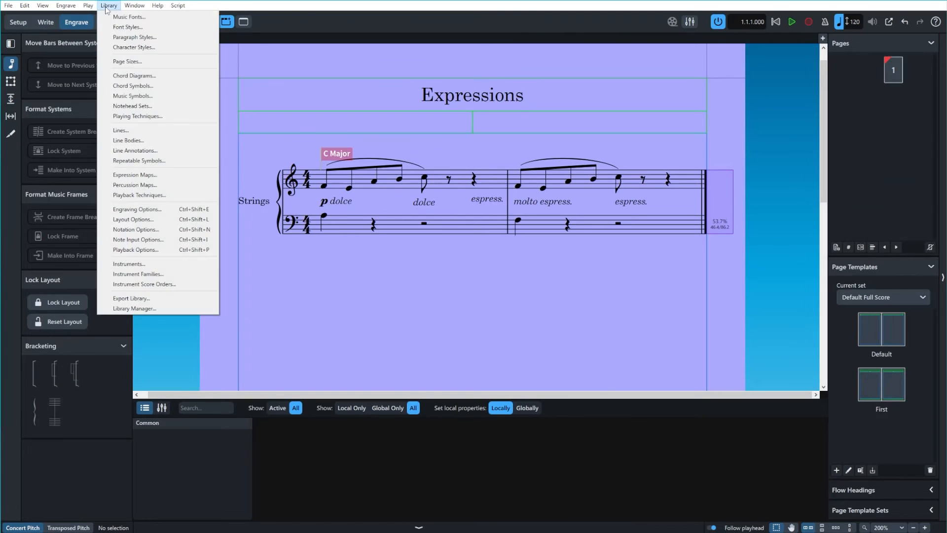
pyautogui.click(180, 42)
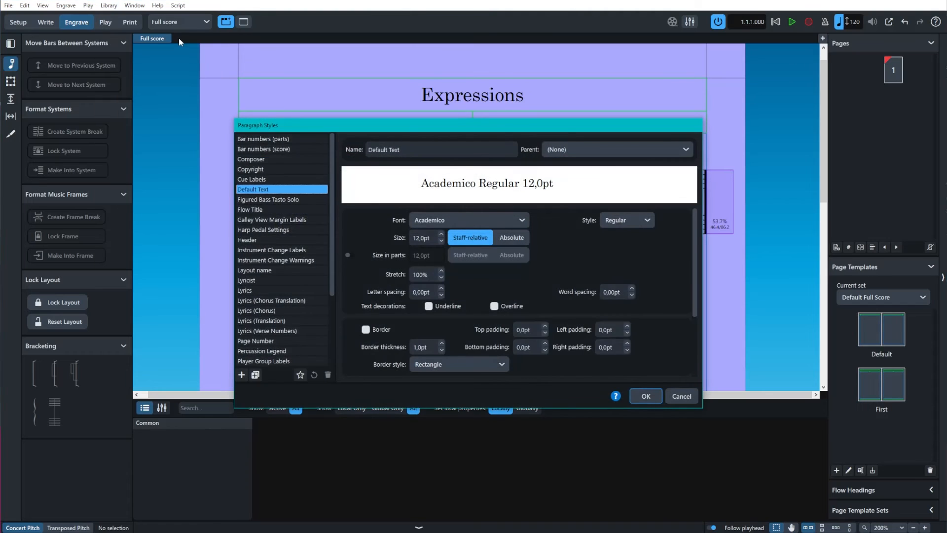
pyautogui.click(244, 376)
pyautogui.click(245, 376)
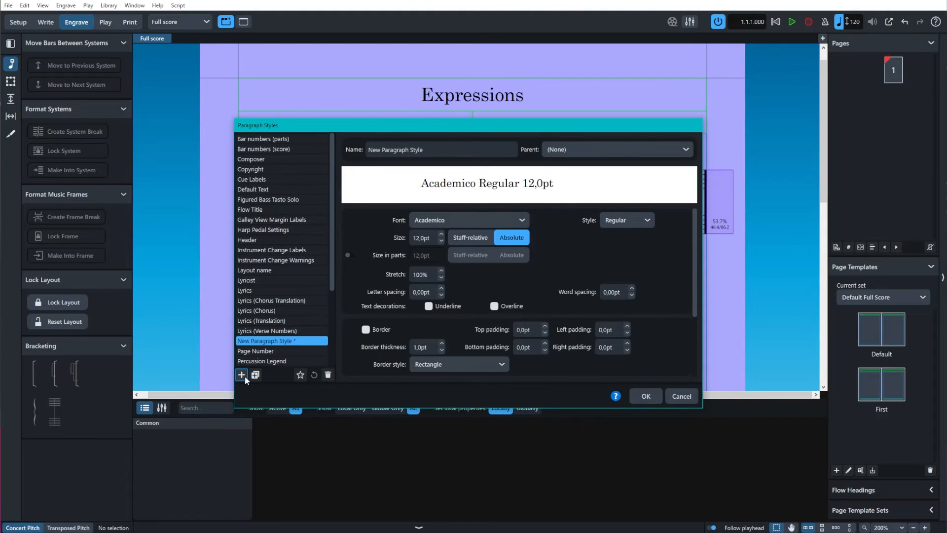
pyautogui.moveTo(441, 153); pyautogui.dragTo(354, 155)
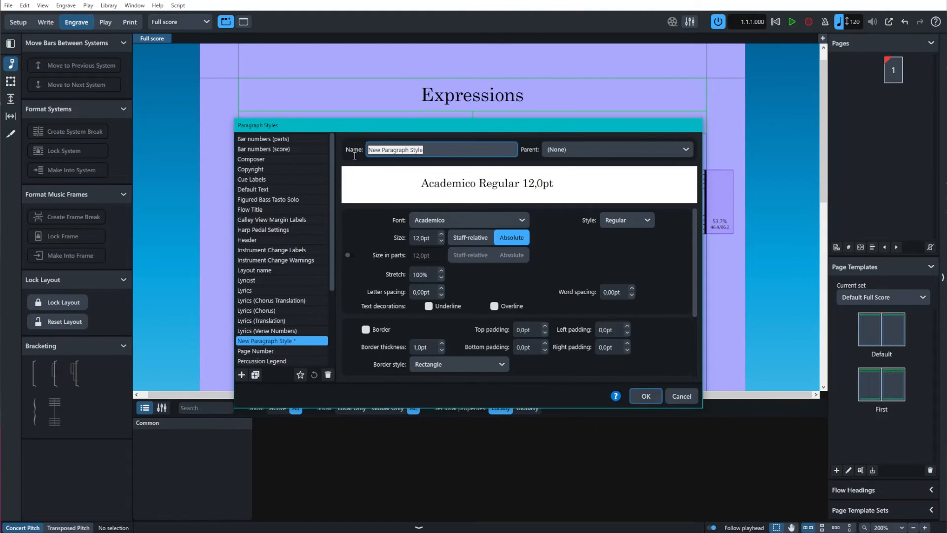
pyautogui.write('E')
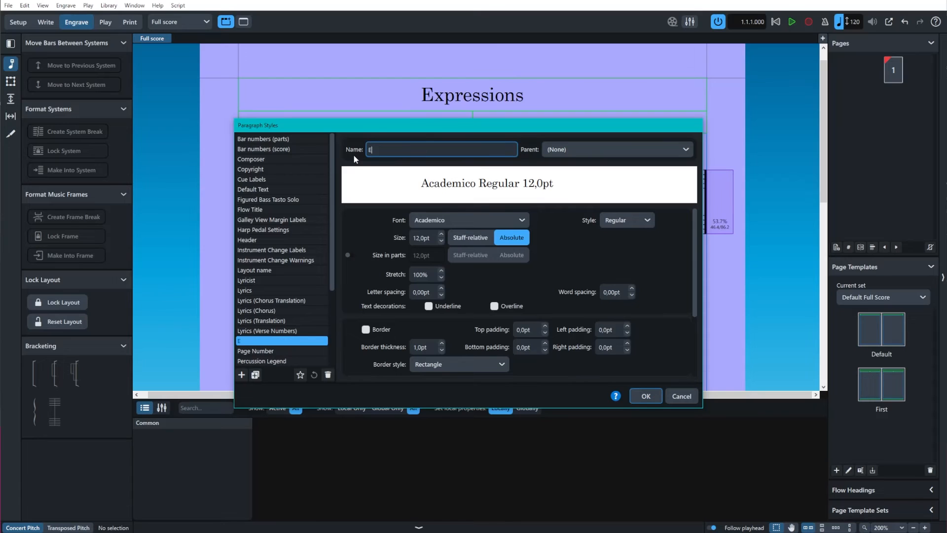
pyautogui.write('xpressions')
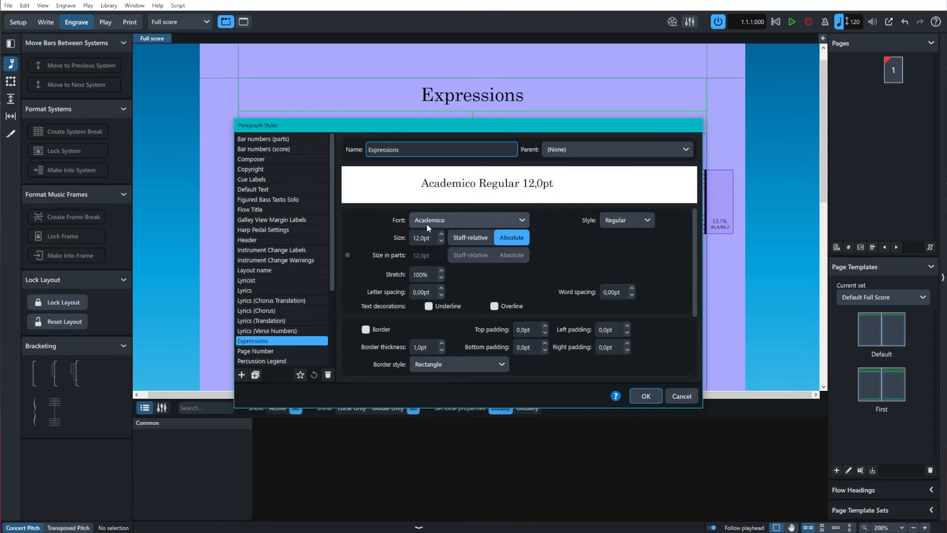
# Set the Expressions paragraph style to 10 pt italic and save the style.
pyautogui.click(441, 241)
pyautogui.click(440, 241)
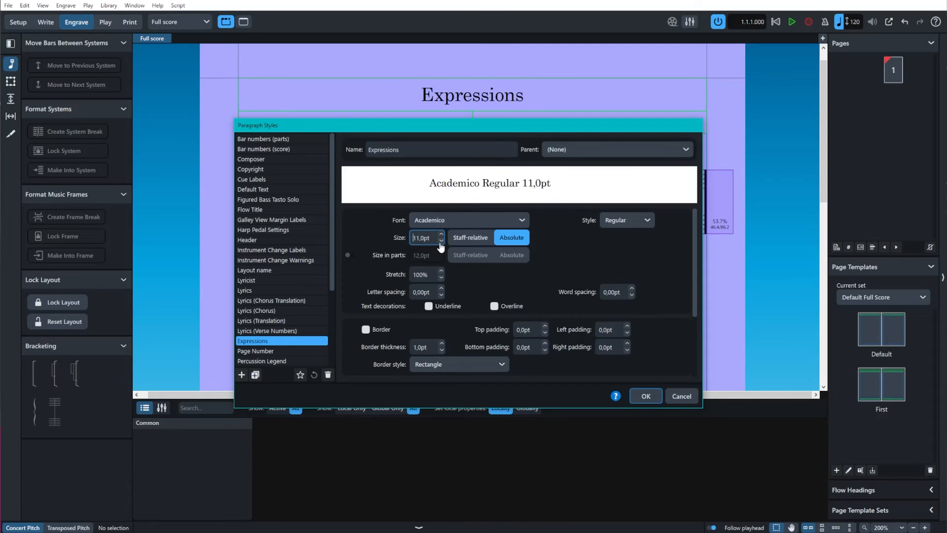
pyautogui.click(441, 241)
pyautogui.click(441, 241)
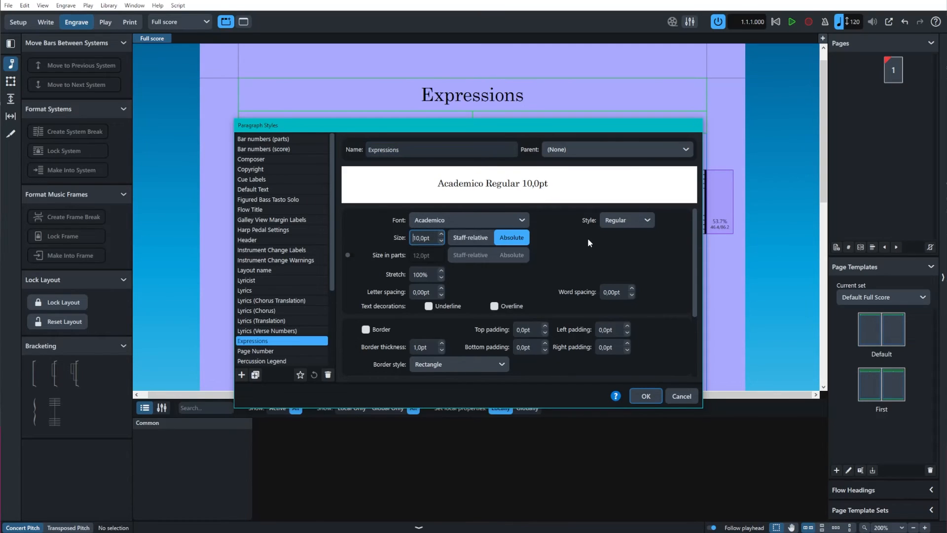
pyautogui.click(634, 218)
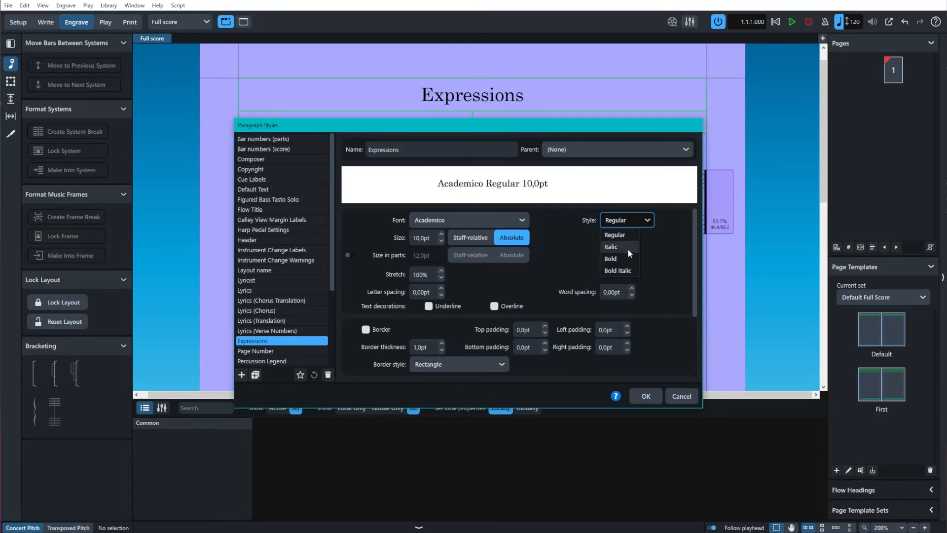
pyautogui.click(628, 249)
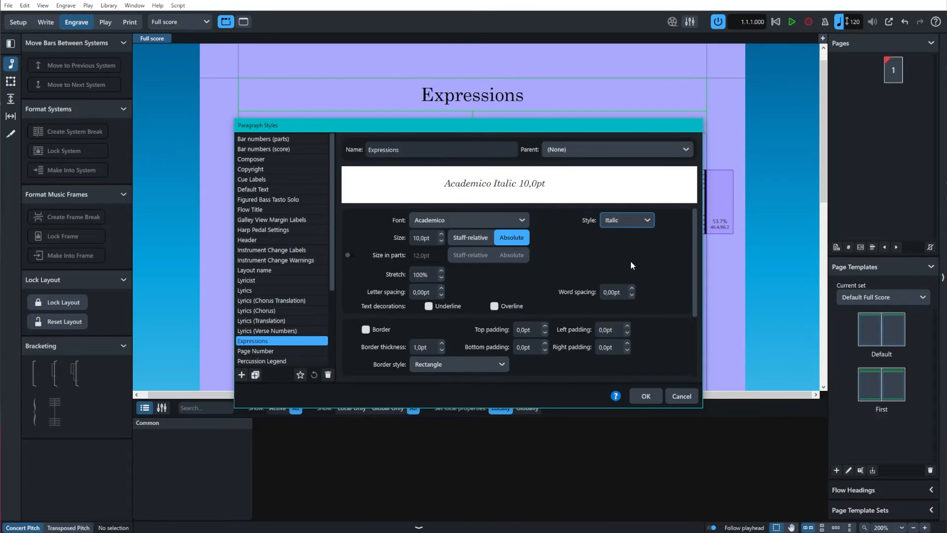
pyautogui.click(644, 397)
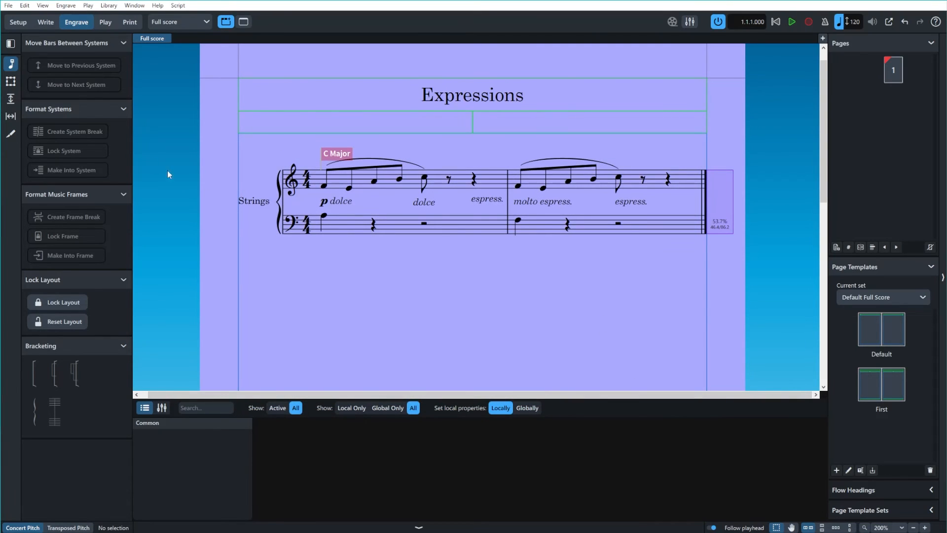
# Return to Write mode and enter staff text reading "dolce" at the treble eighth rest in bar 1.
pyautogui.click(46, 22)
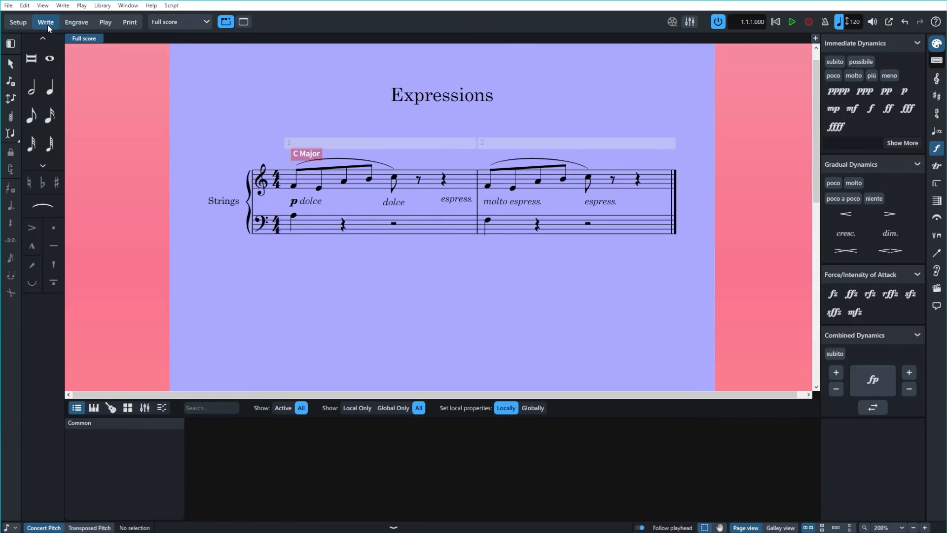
pyautogui.click(419, 182)
pyautogui.hotkey('shift', 'x')
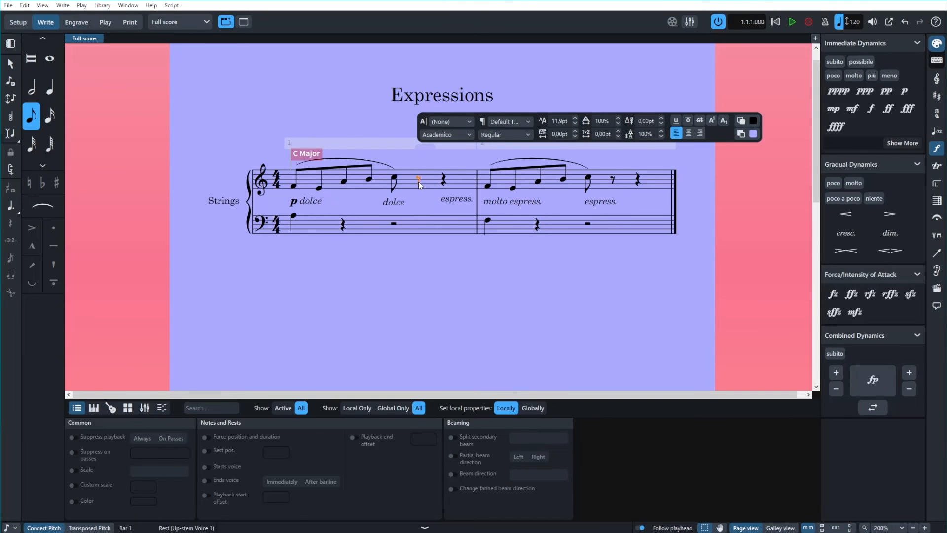
pyautogui.write('dolce')
# Apply the Expressions paragraph style to the whole "dolce" staff text above bar 1 and finish editing it.
pyautogui.hotkey('ctrl', 'a')
pyautogui.click(524, 121)
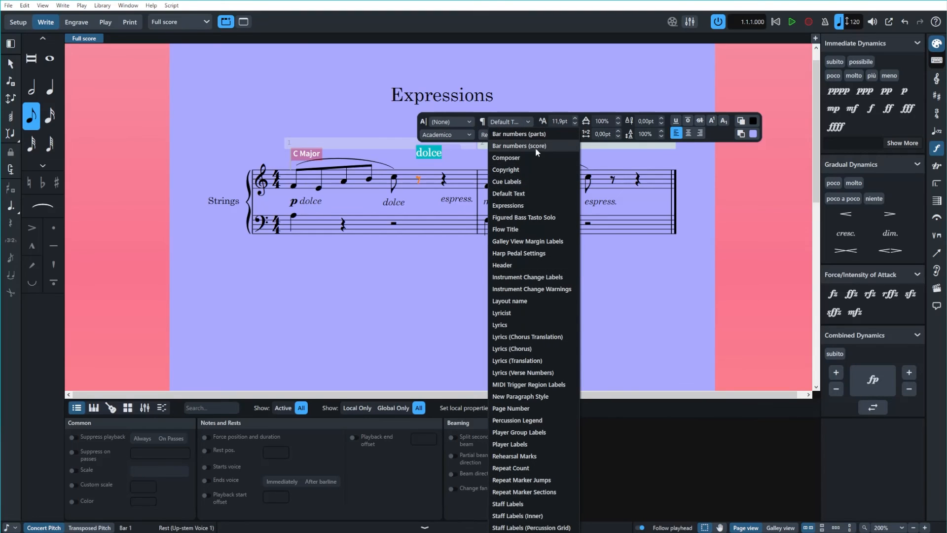
pyautogui.click(529, 209)
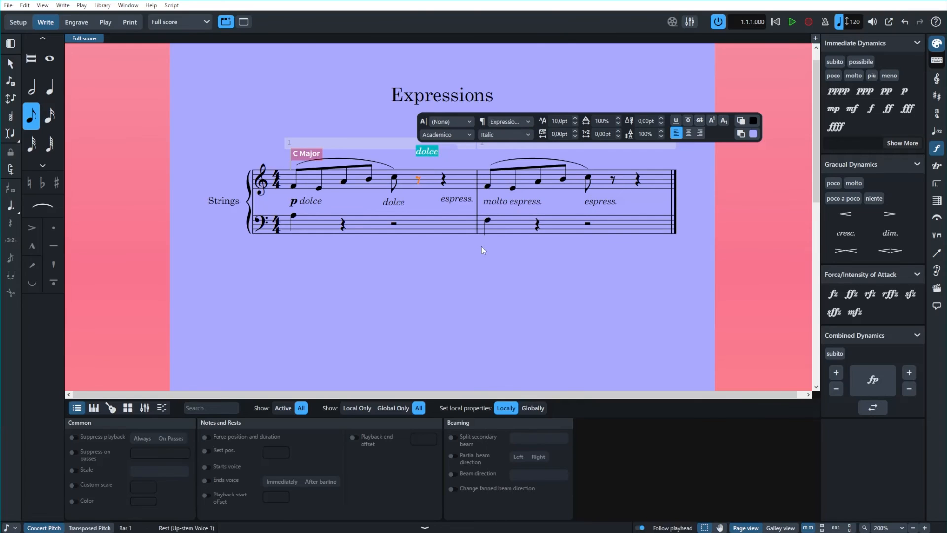
pyautogui.click(450, 288)
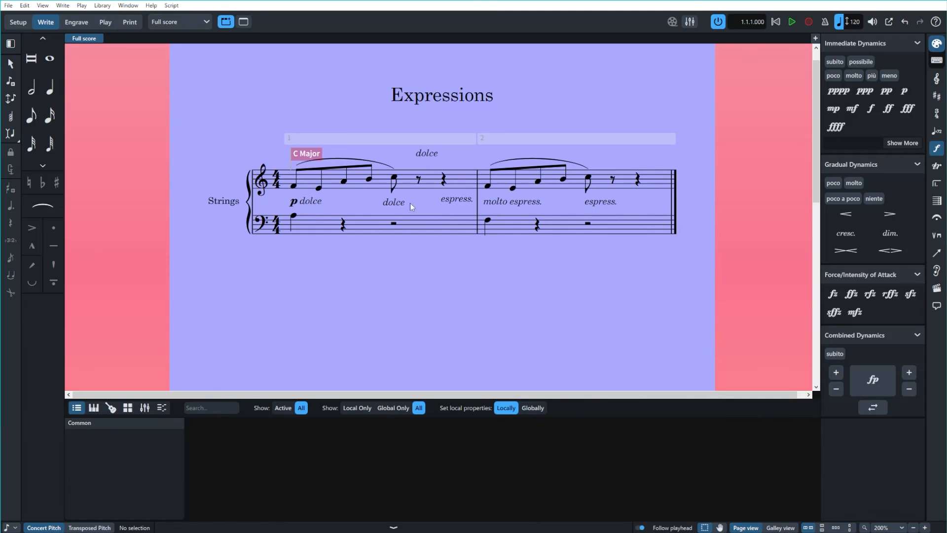